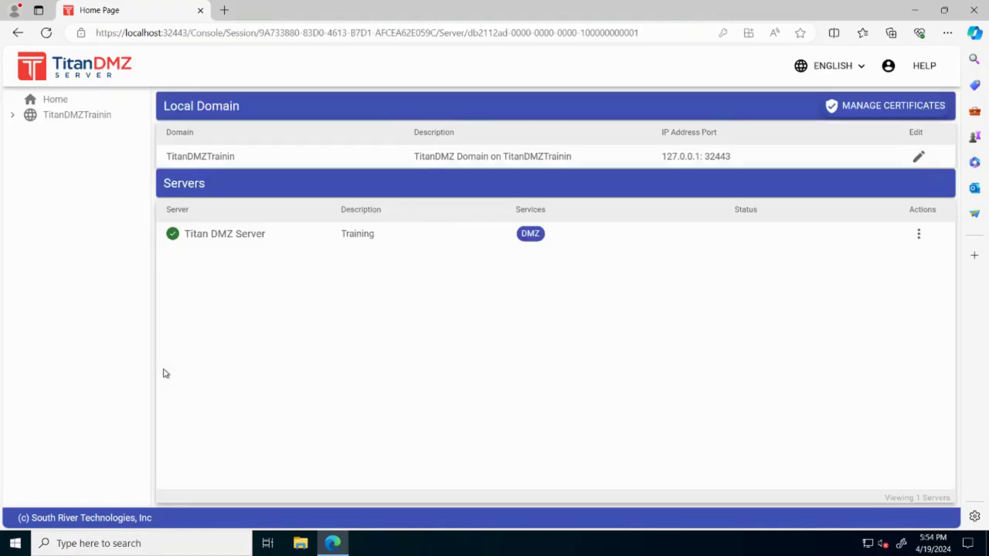
# Step: Review the Titan DMZ Server's general information, SMTP email configuration, and DMZ IP address and port settings
pyautogui.click(57, 116)
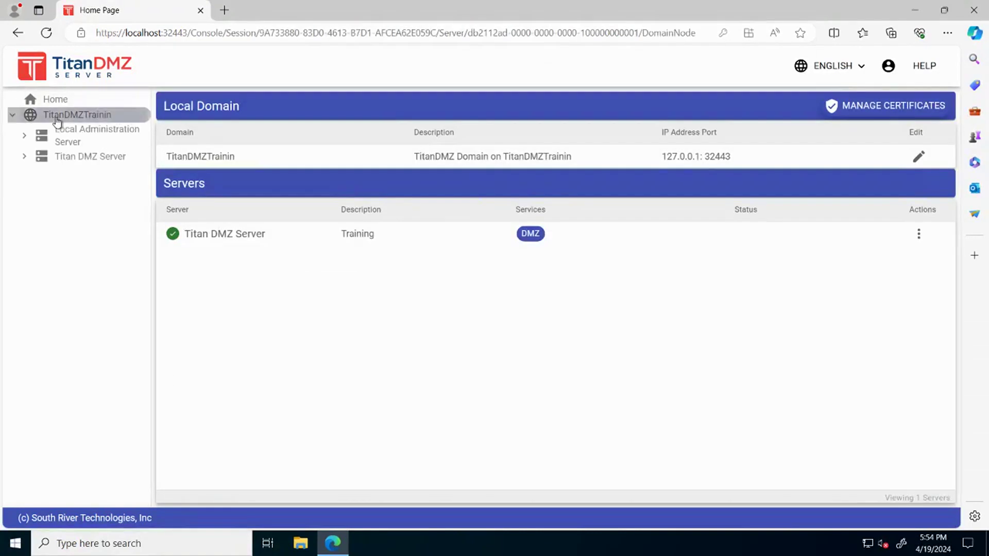
pyautogui.click(62, 158)
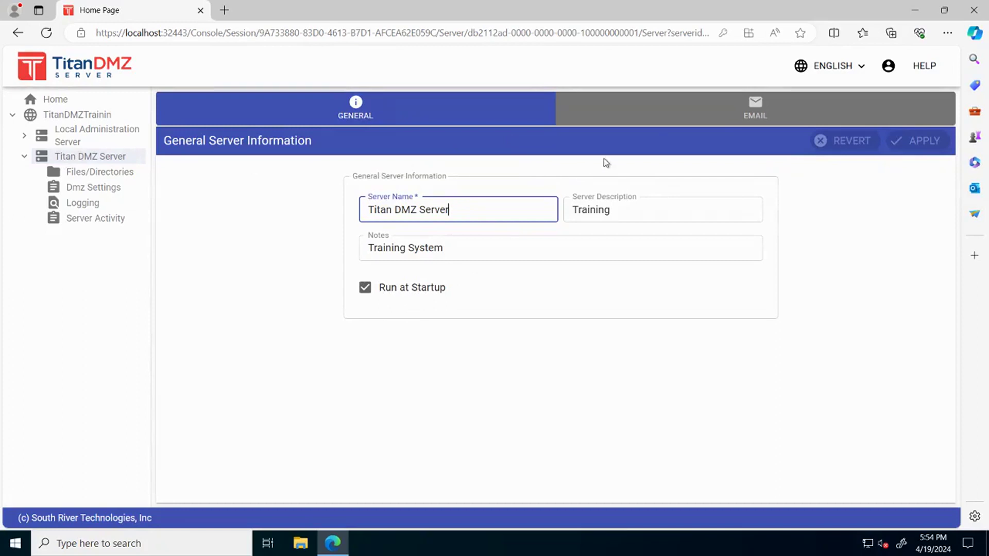
pyautogui.click(688, 113)
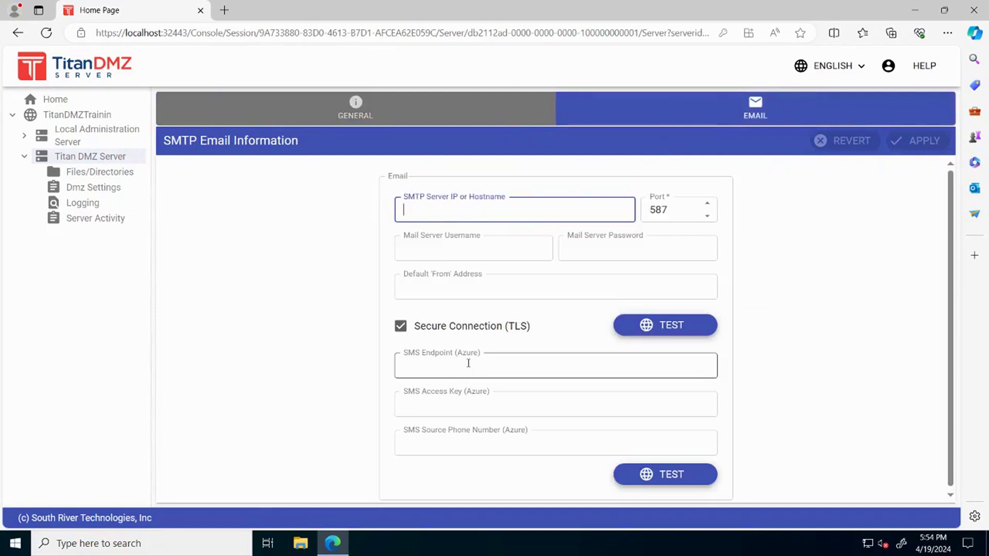
pyautogui.click(134, 196)
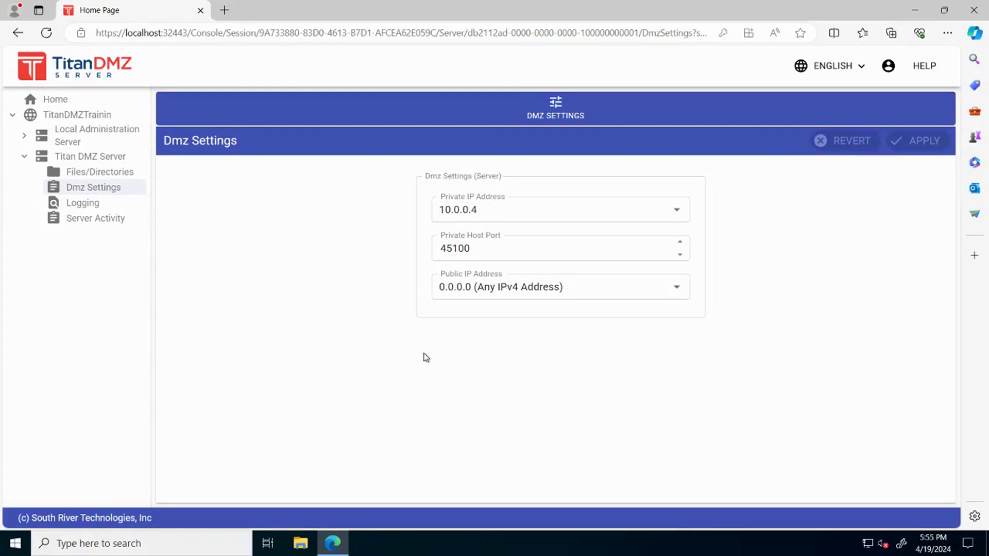
# Step: Examine the Titan DMZ Server's log settings and its configured file directories, and return to the home page
pyautogui.click(111, 205)
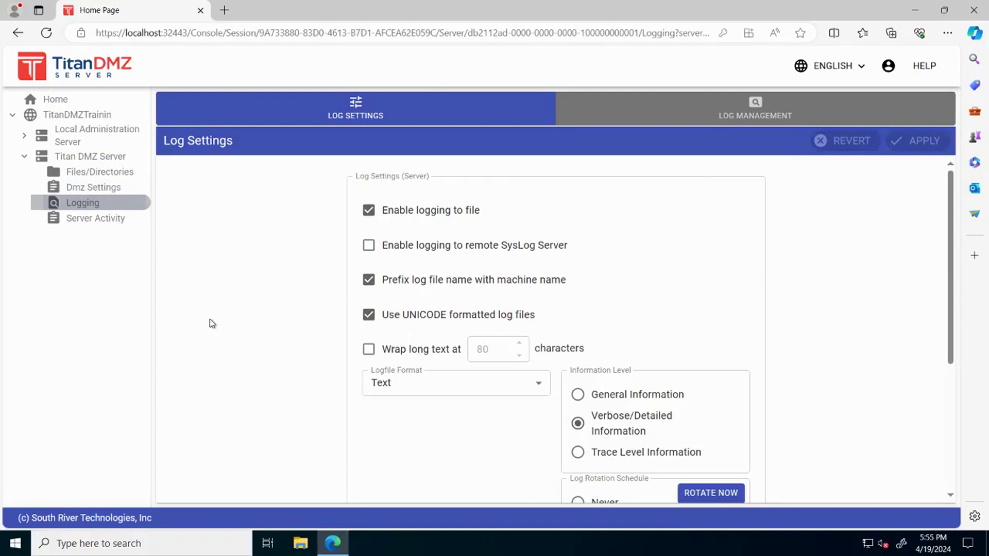
pyautogui.scroll(-1, 697, 274)
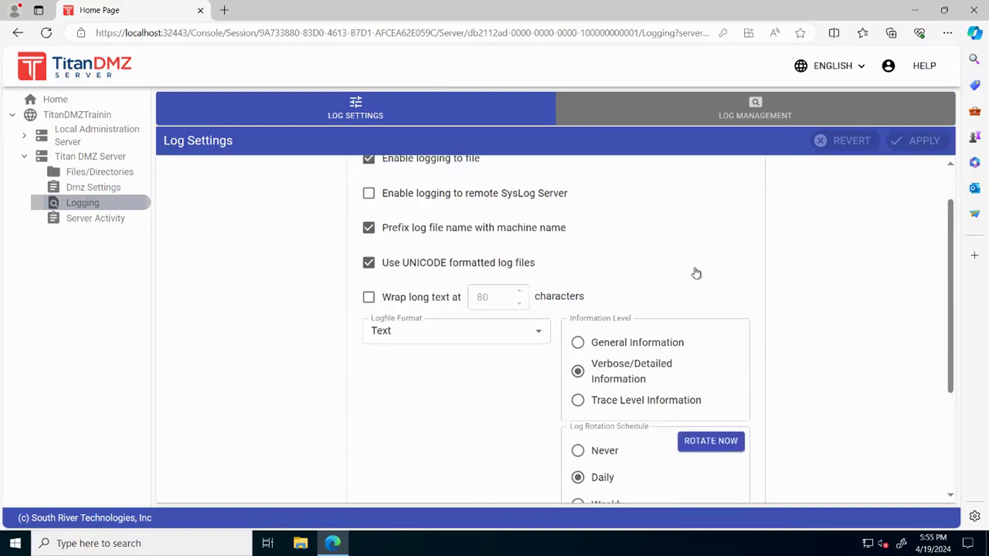
pyautogui.scroll(-3, 697, 273)
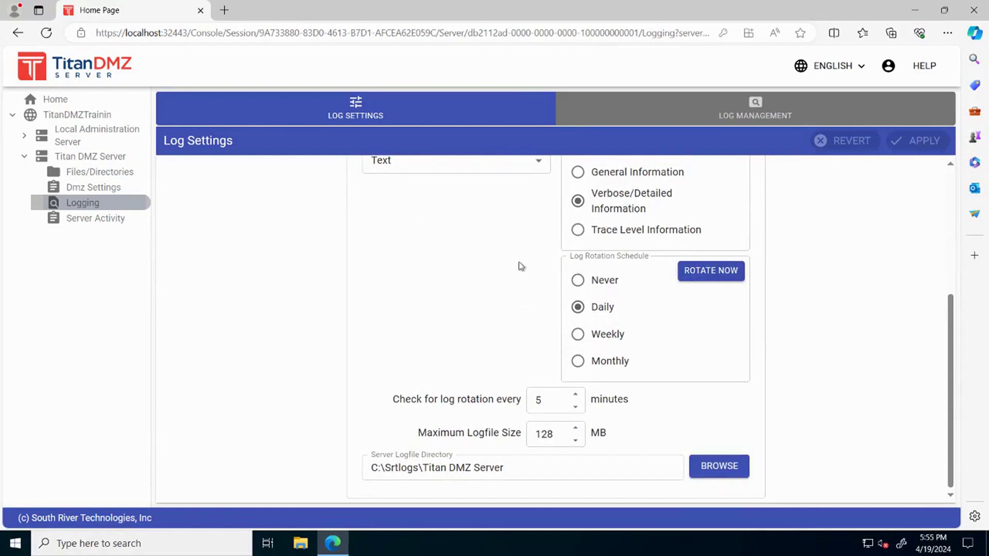
pyautogui.click(121, 176)
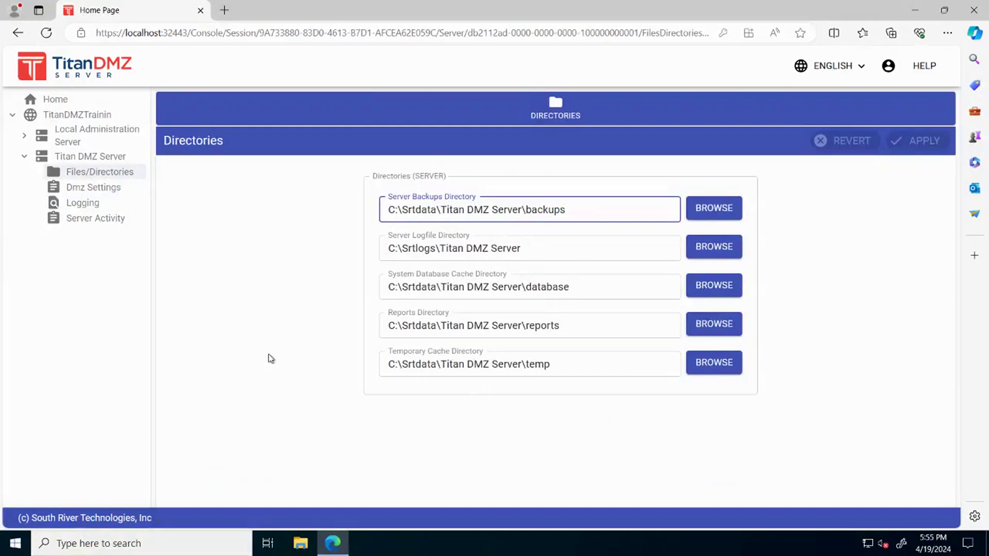
pyautogui.click(127, 99)
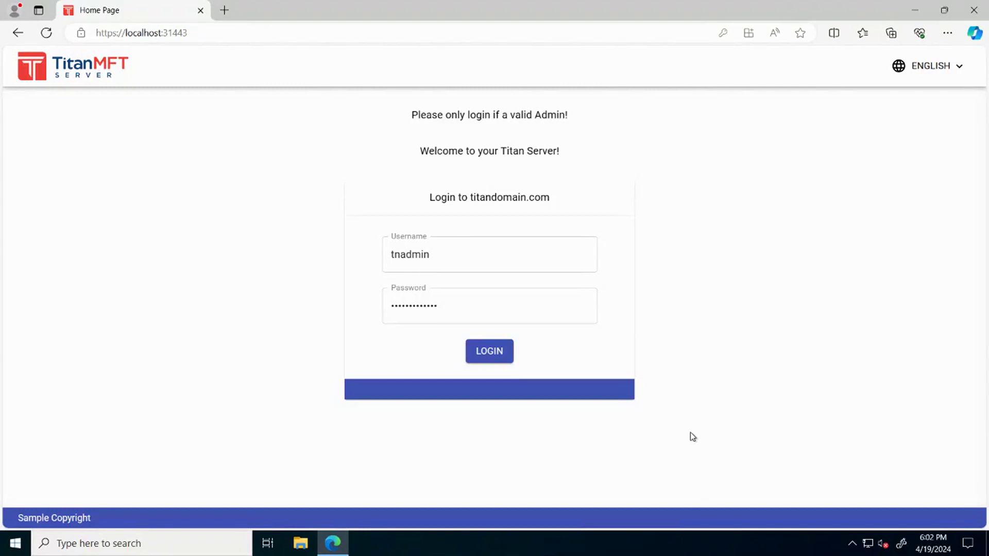
# Step: Log in to the Titan MFT Server console with the prefilled admin credentials and open the cluster configuration of TitanMFT1
pyautogui.click(484, 354)
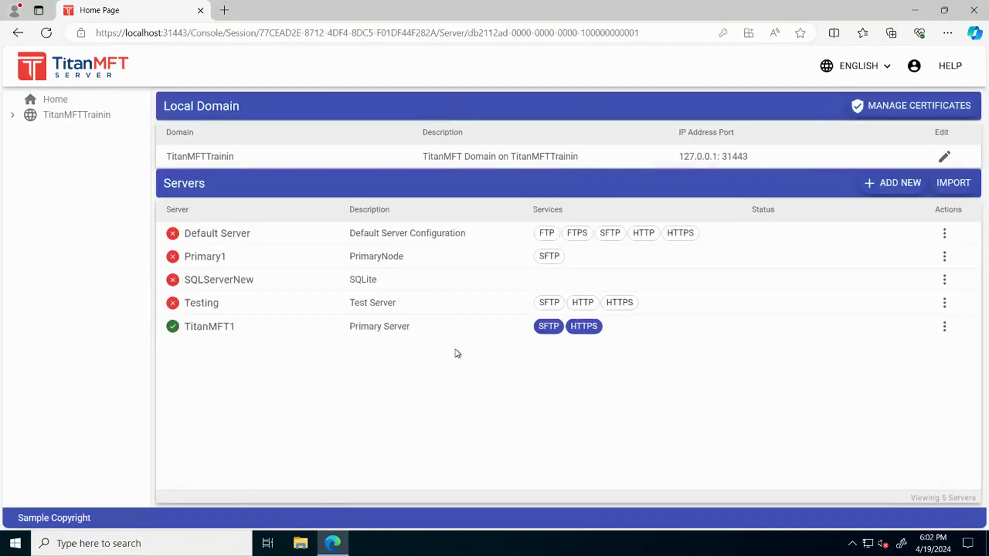
pyautogui.click(106, 119)
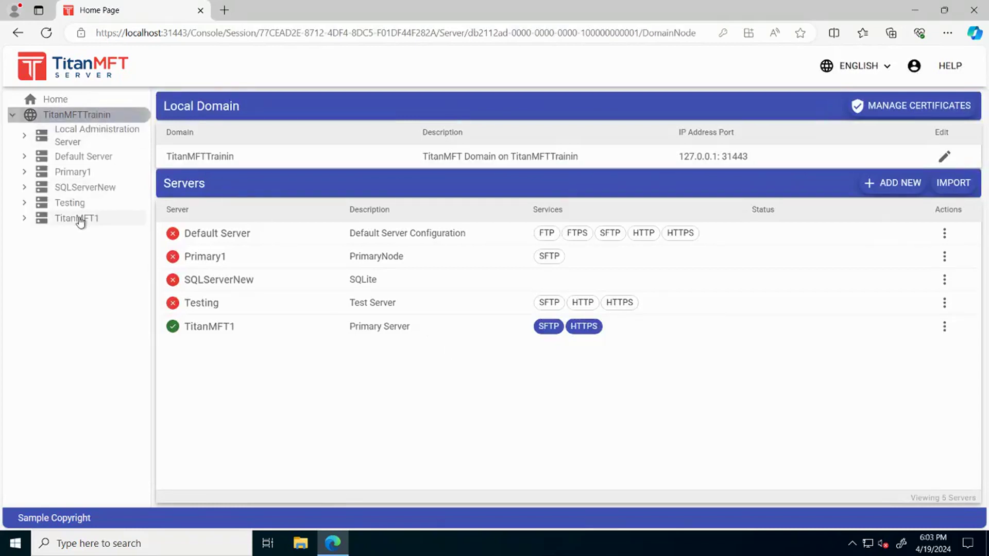
pyautogui.click(79, 221)
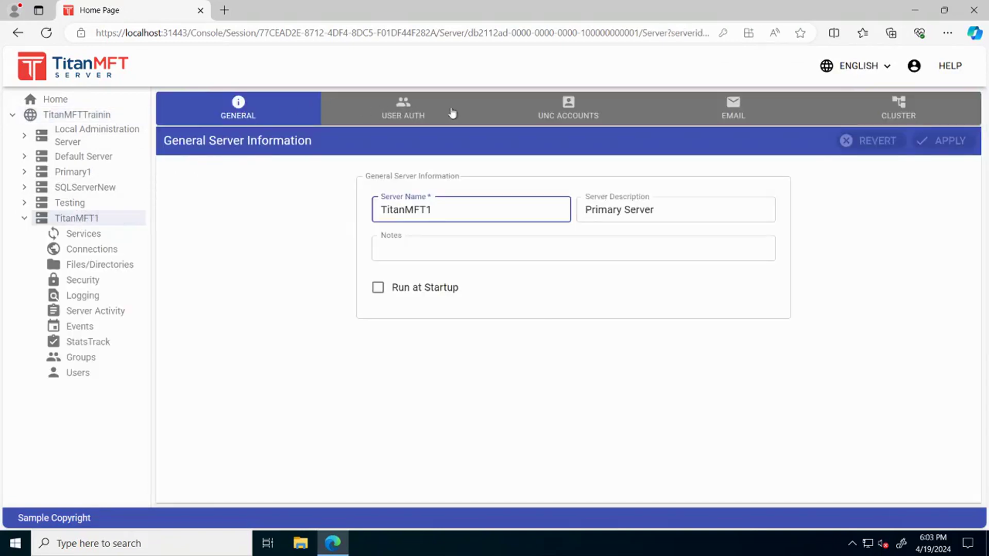
pyautogui.click(899, 114)
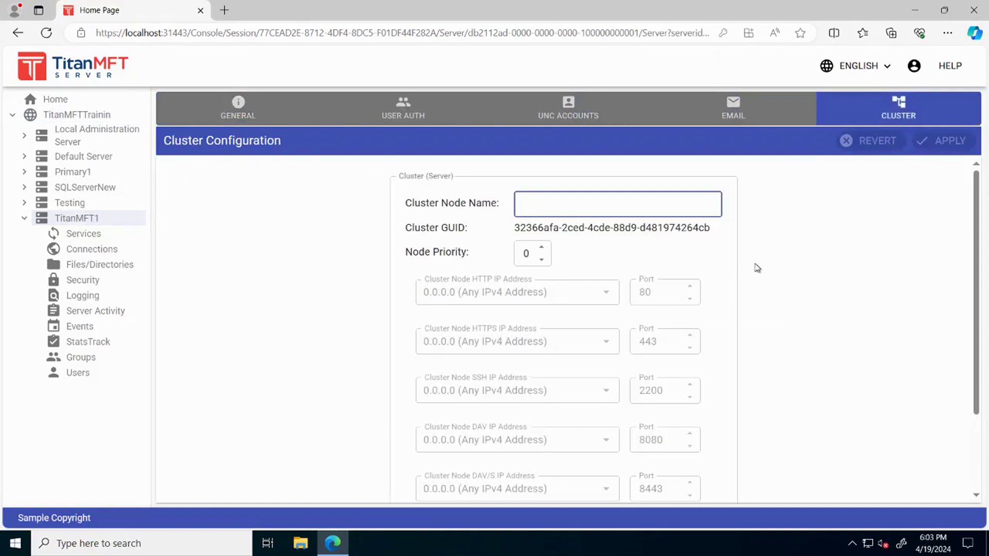
# Step: Add a new DMZedge server entry to TitanMFT1's cluster configuration
pyautogui.scroll(-3, 764, 267)
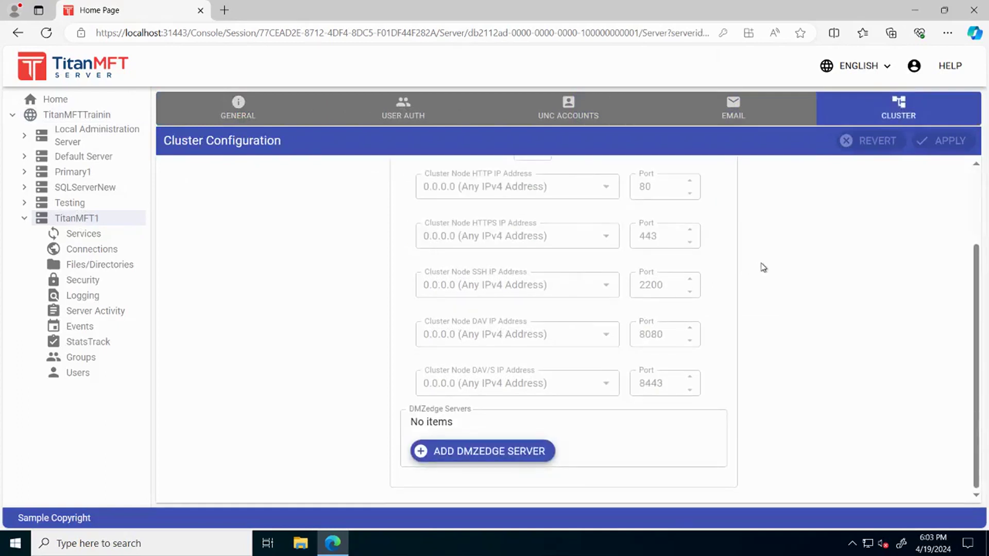
pyautogui.click(500, 453)
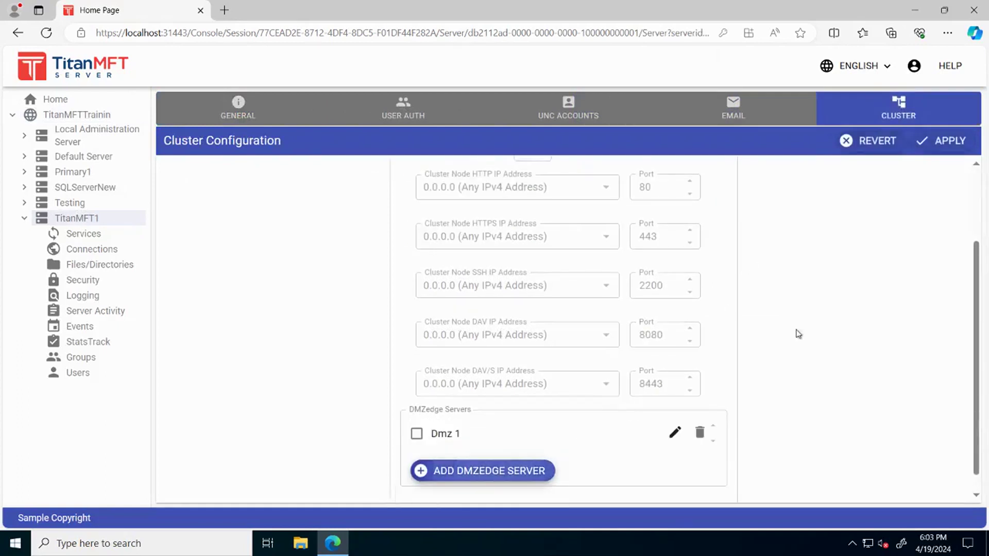
pyautogui.scroll(-1, 820, 309)
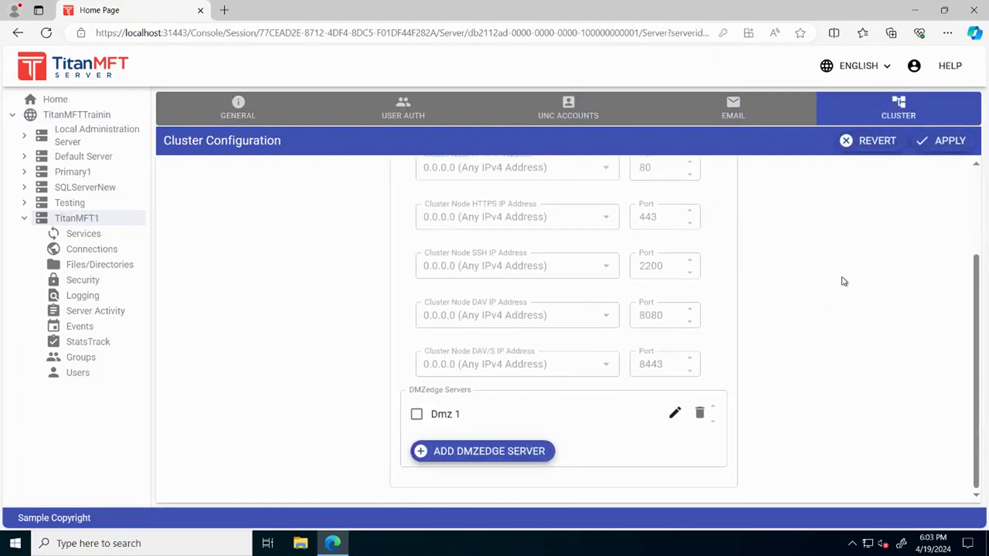
# Step: Rename the new DMZedge server entry to "My DMZ Server" and enable its DMZ services
pyautogui.click(676, 415)
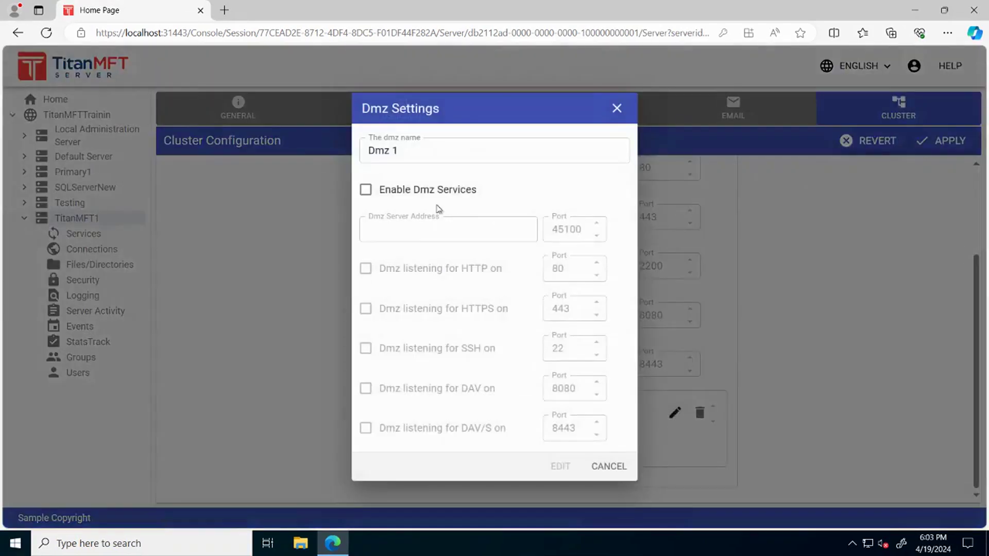
pyautogui.tripleClick(379, 150)
pyautogui.write('M')
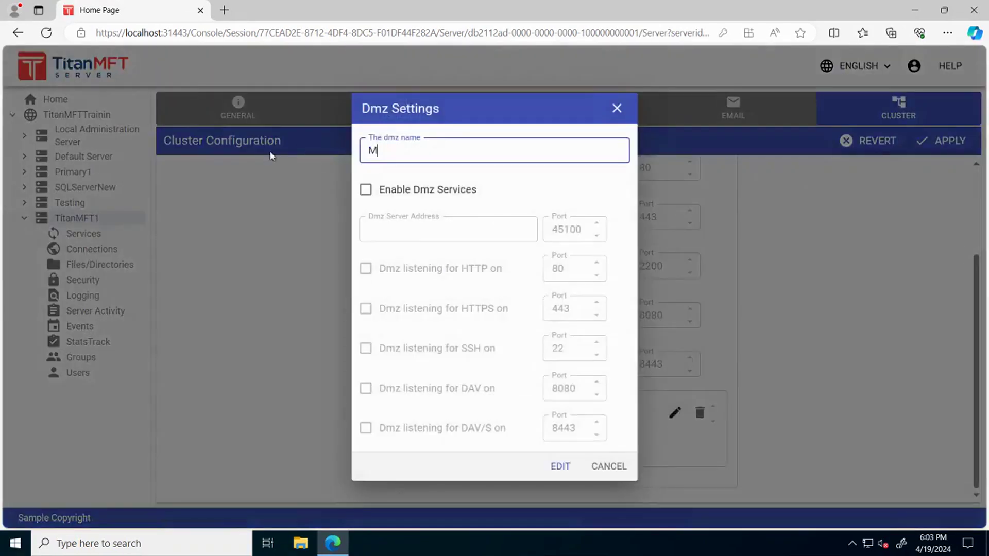
pyautogui.write('y DMZ Server')
pyautogui.click(365, 193)
# Step: Set the DMZ server address to 10.0.0.4, keeping port 45100
pyautogui.click(437, 231)
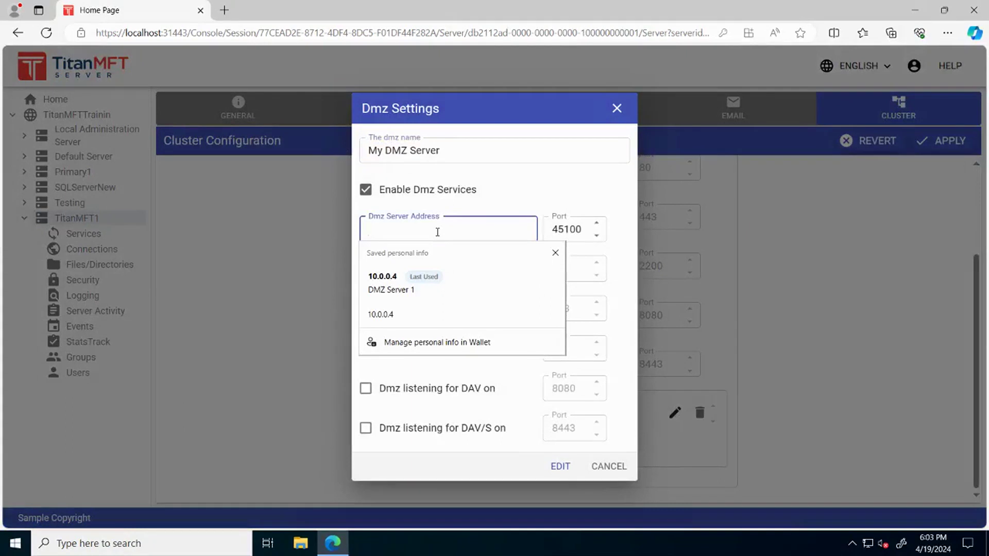
pyautogui.click(521, 192)
pyautogui.click(423, 199)
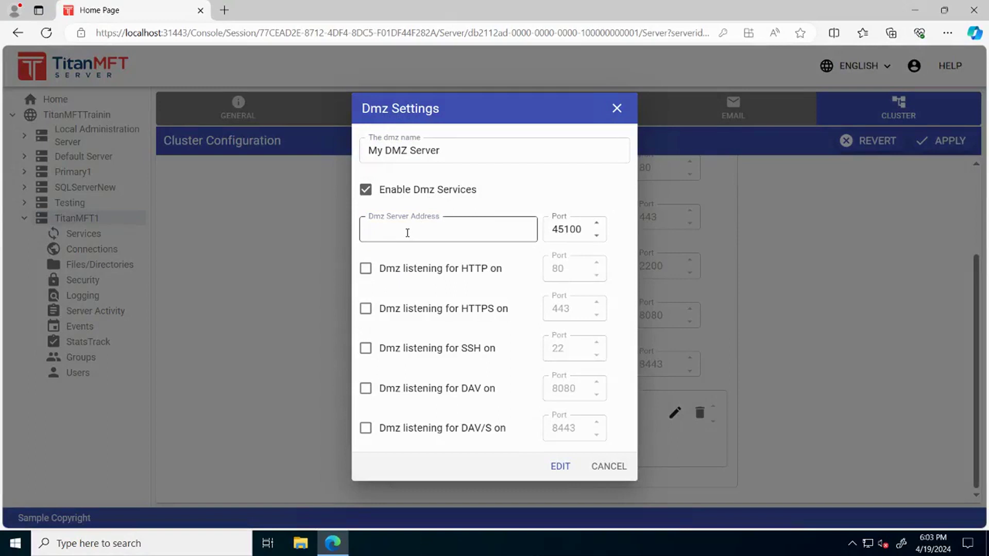
pyautogui.click(407, 233)
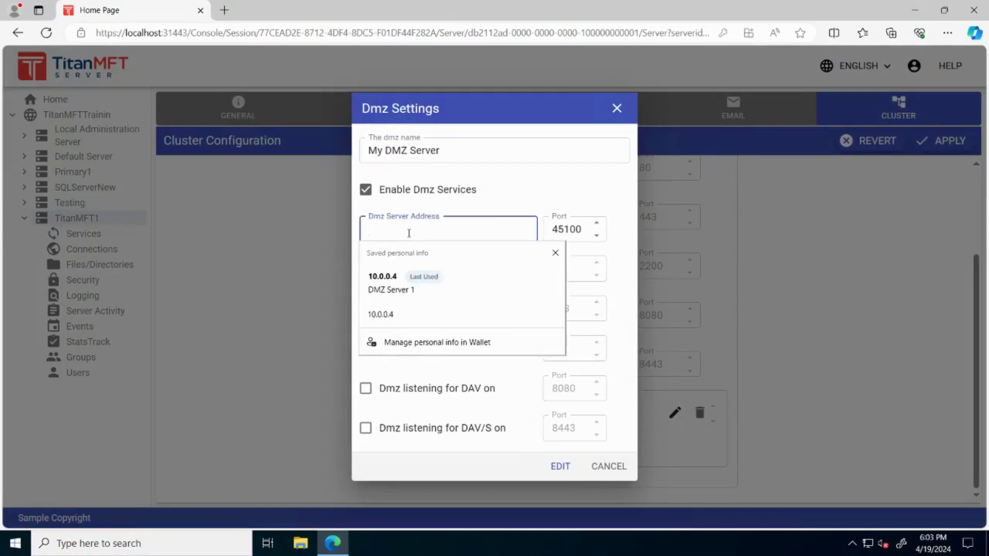
pyautogui.write('10..')
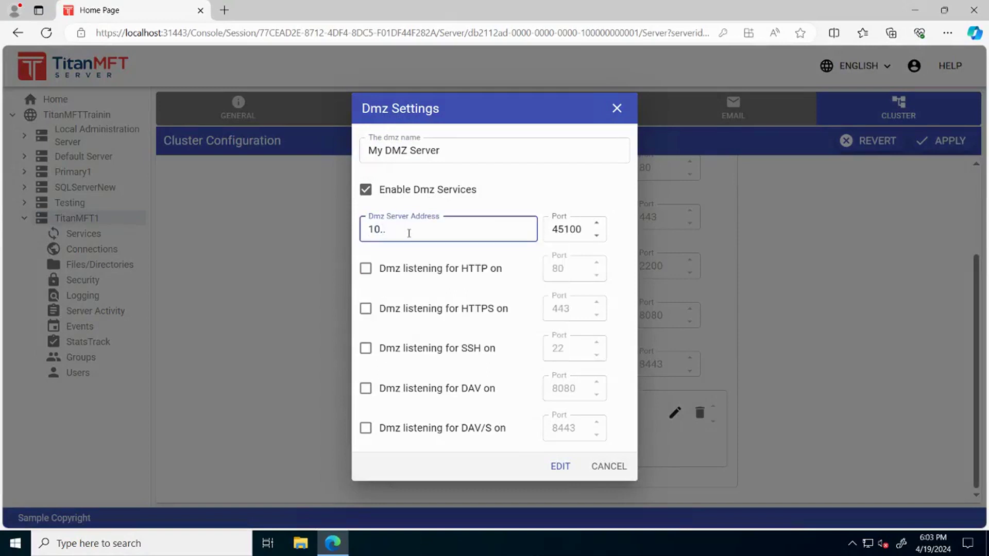
pyautogui.write('0.40.4')
pyautogui.click(572, 230)
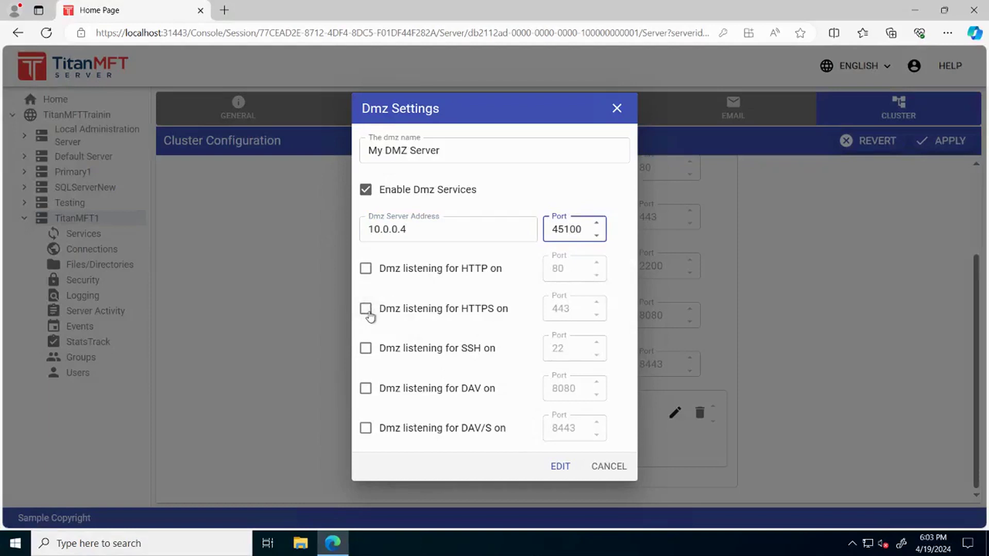
# Step: Enable DMZ listening for HTTPS on port 443 and SSH on port 2200, and apply the cluster configuration changes
pyautogui.click(366, 309)
pyautogui.click(366, 349)
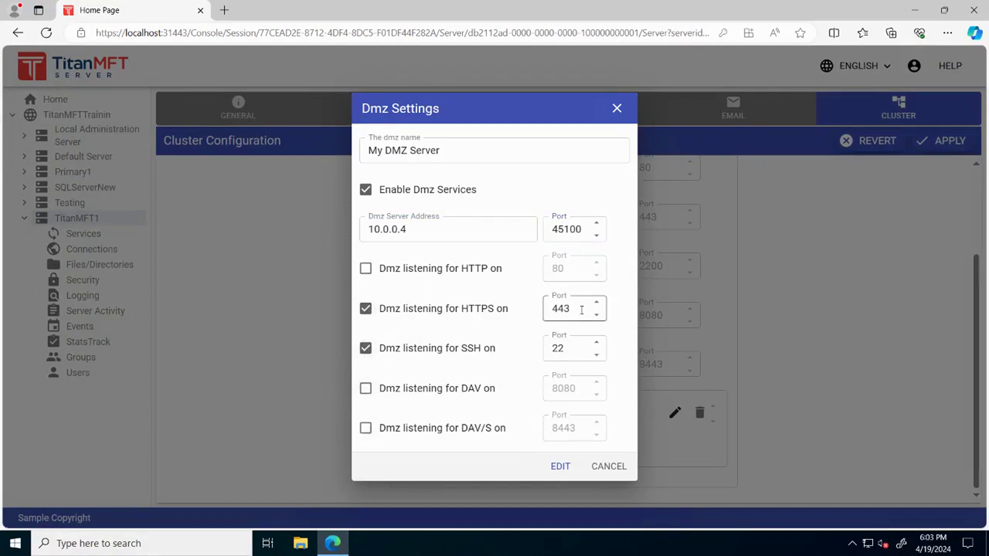
pyautogui.click(572, 350)
pyautogui.write('00')
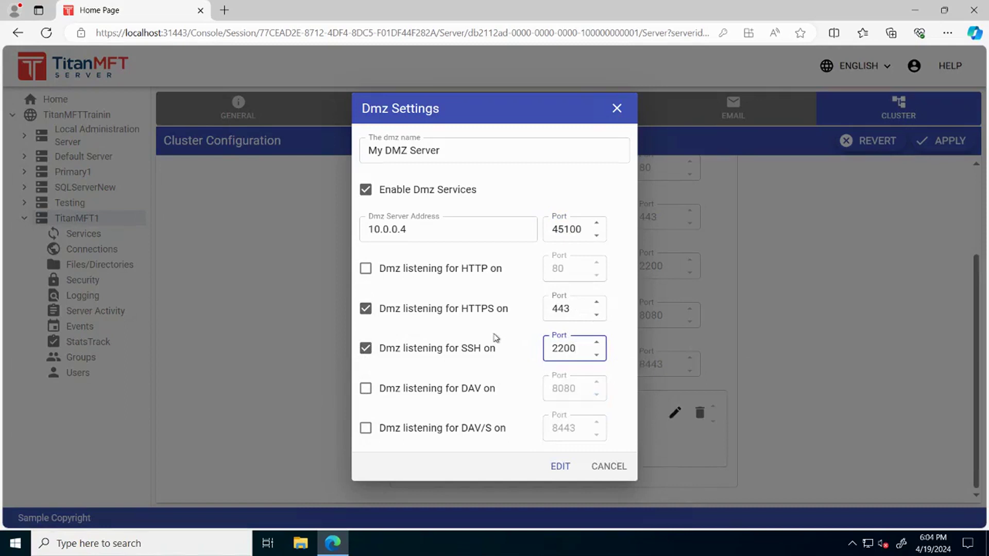
pyautogui.click(559, 467)
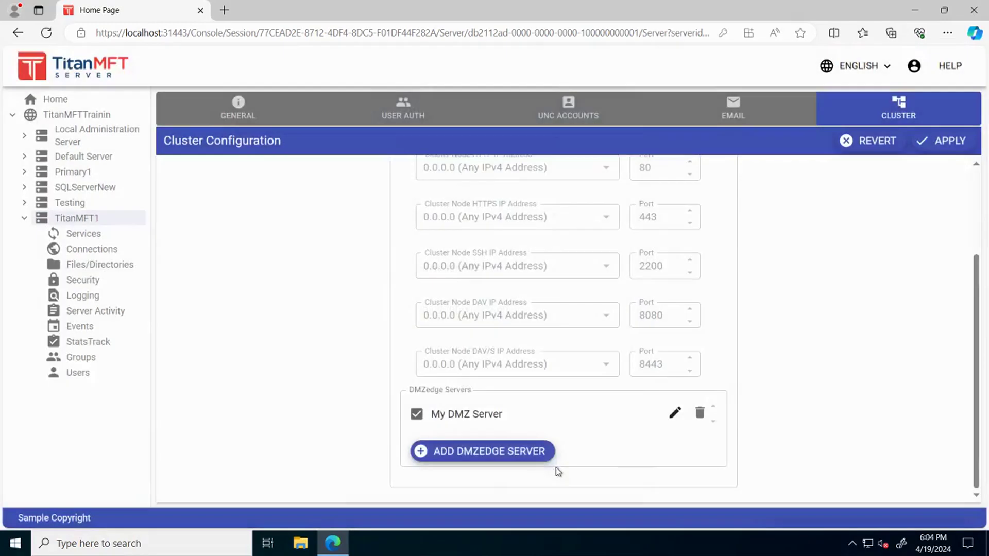
pyautogui.click(939, 147)
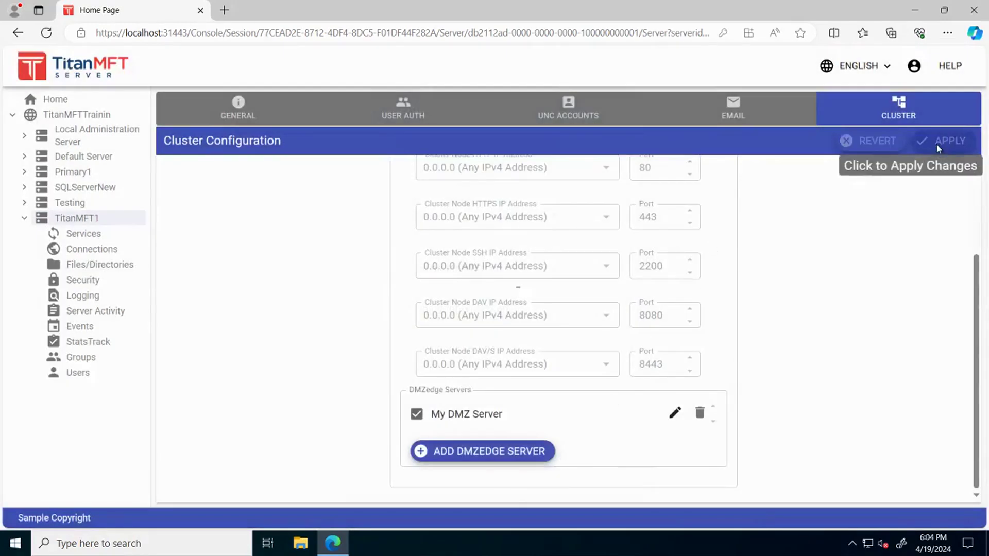